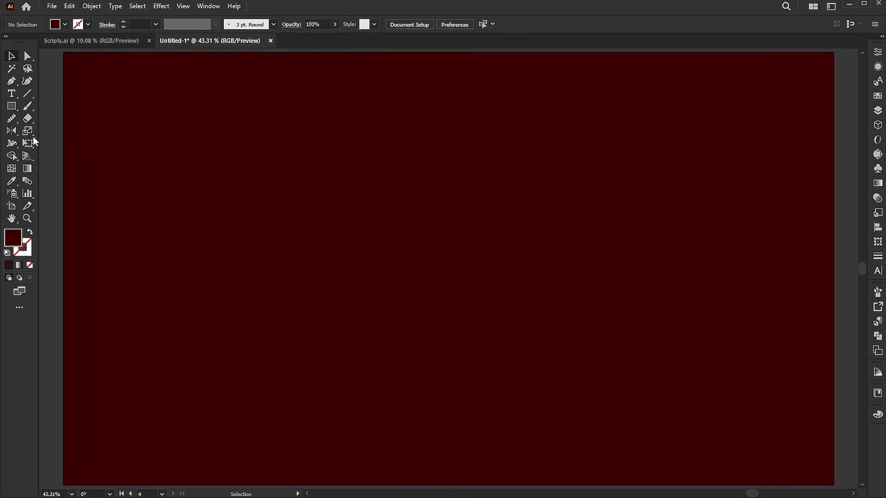
- Draw a five-pointed star about 139 px wide near the artboard's centre with white fill FFFFFF
click(12, 109)
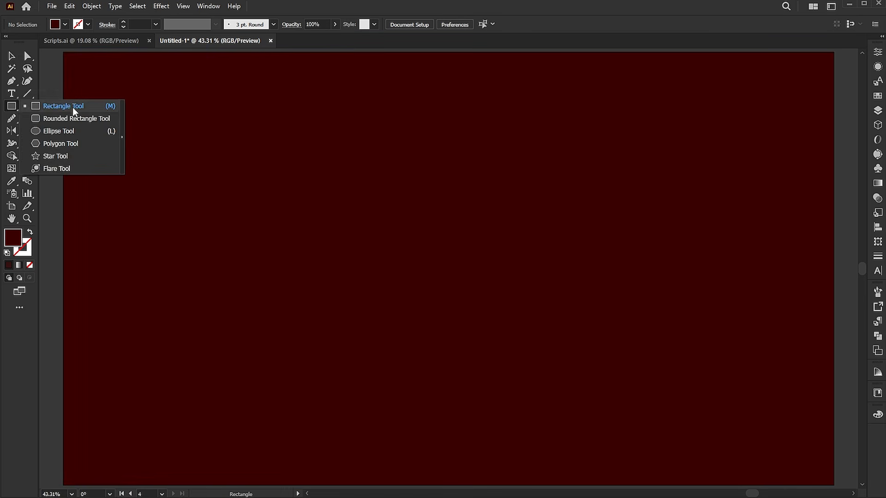
click(67, 155)
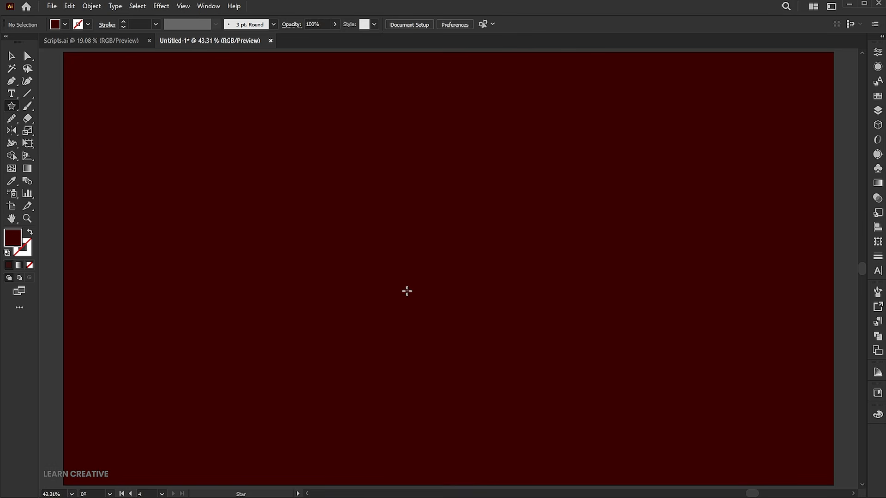
double_click(18, 242)
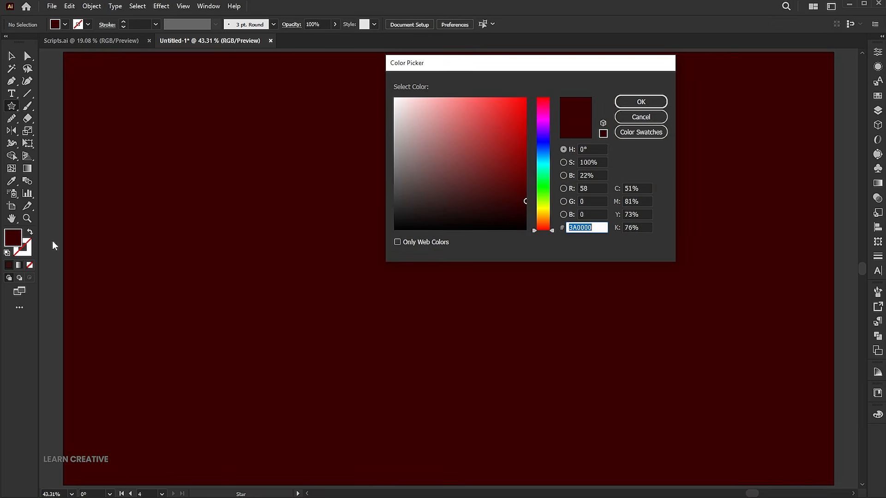
drag(526, 201, 352, 69)
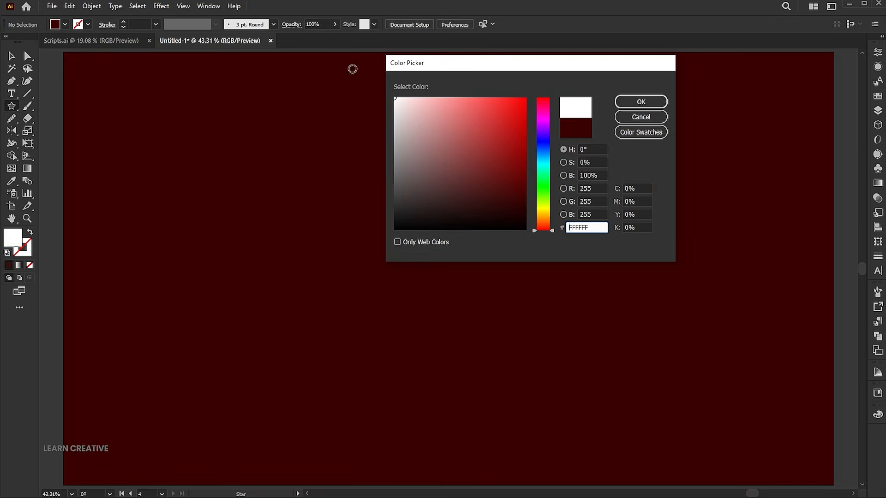
click(628, 104)
drag(451, 282, 469, 303)
key(v)
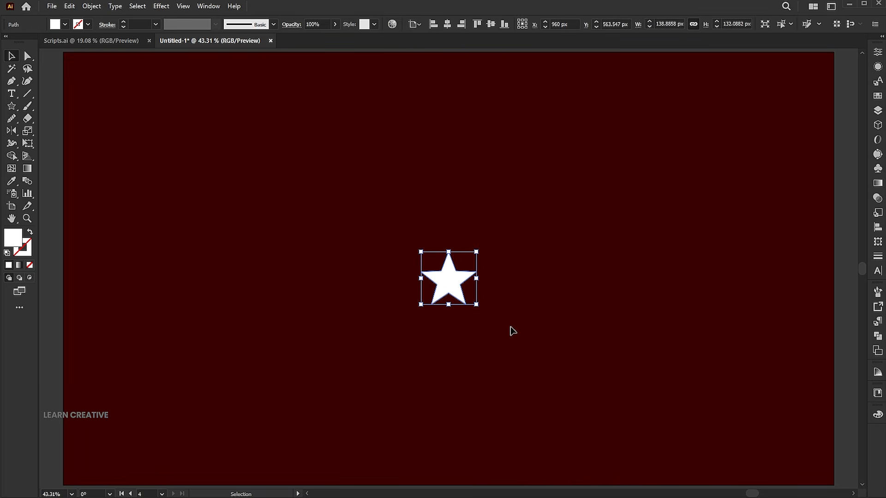
click(511, 330)
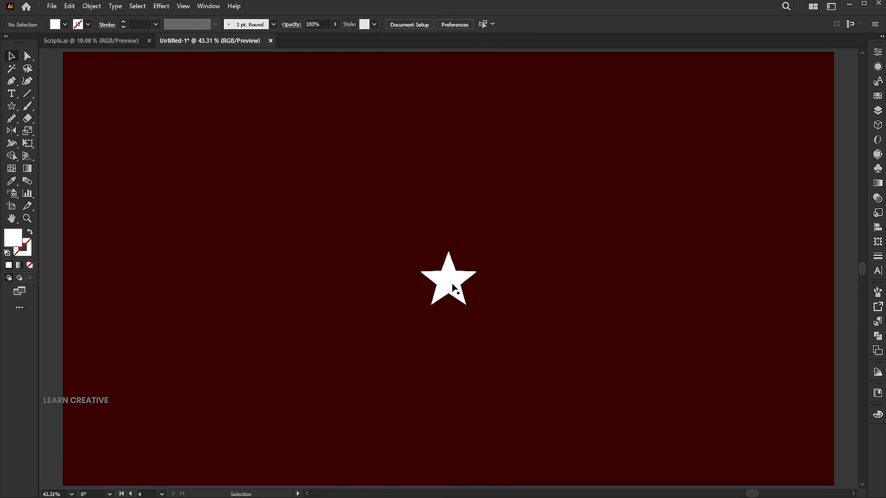
- Draw a white four-pointed star and a white three-pointed star in a row beside the five-pointed star
drag(512, 268, 547, 312)
key(v)
mouse_move(565, 250)
mouse_down()
mouse_move(576, 231)
mouse_move(554, 245)
mouse_move(544, 273)
mouse_move(506, 278)
mouse_move(556, 258)
mouse_move(609, 302)
mouse_move(590, 287)
mouse_up()
click(102, 140)
key(Down)
key(v)
drag(638, 274, 576, 287)
- Draw a slender white five-pointed star after the three-pointed star in the row
click(12, 107)
drag(634, 275, 662, 302)
key(Up)
key(Up)
key(v)
- Draw a thin, many-pointed white star at the end of the row
click(12, 106)
drag(702, 263, 719, 281)
key(Up)
key(Up)
key(Up)
key(Up)
key(Up)
key(v)
- Adjust the many-pointed and four-pointed stars in the row, then shift all five stars to the left
drag(755, 253, 743, 261)
drag(723, 282, 717, 282)
drag(508, 276, 504, 278)
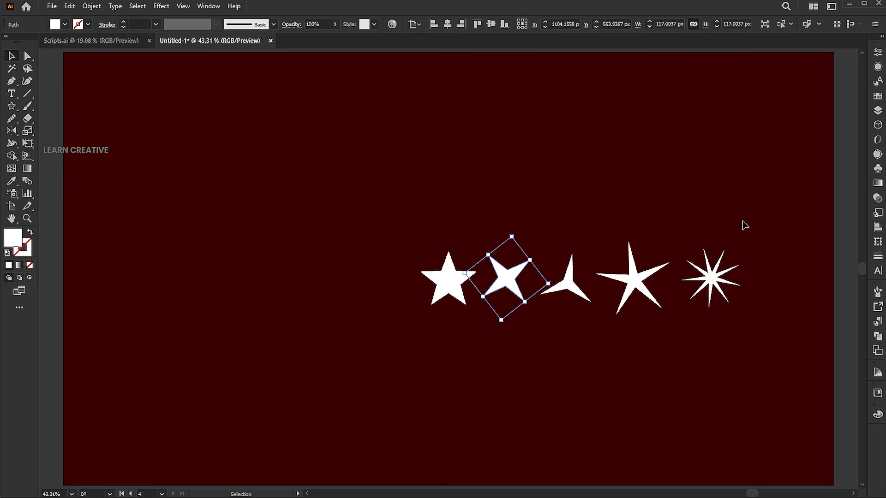
drag(749, 215, 409, 320)
drag(485, 277, 458, 277)
click(404, 189)
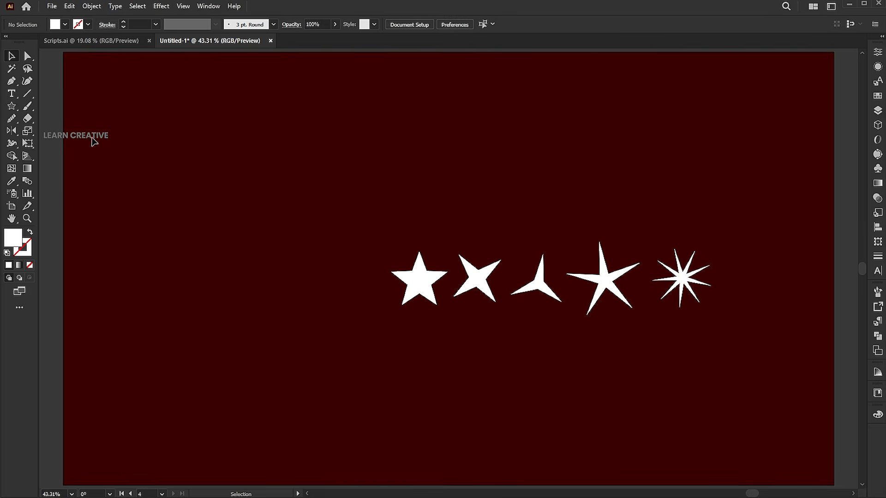
- Create a three-sided white polygon with a 50 px radius to the left of the stars
click(14, 111)
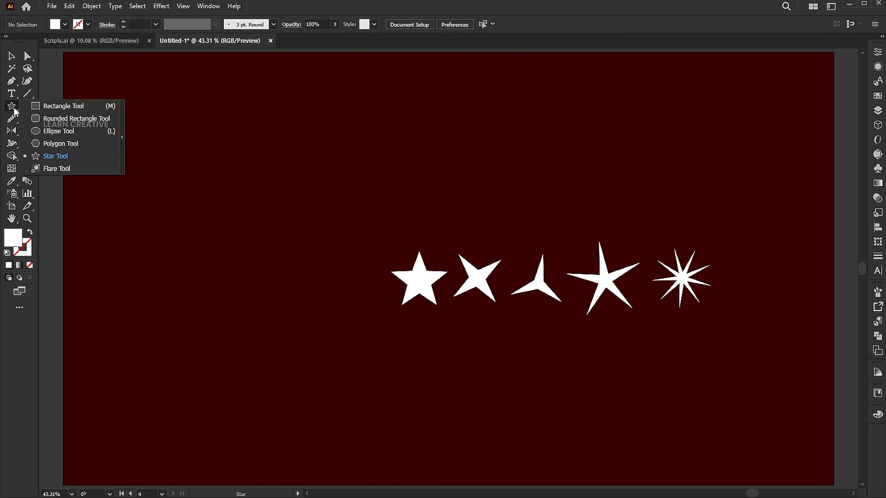
click(56, 142)
click(240, 262)
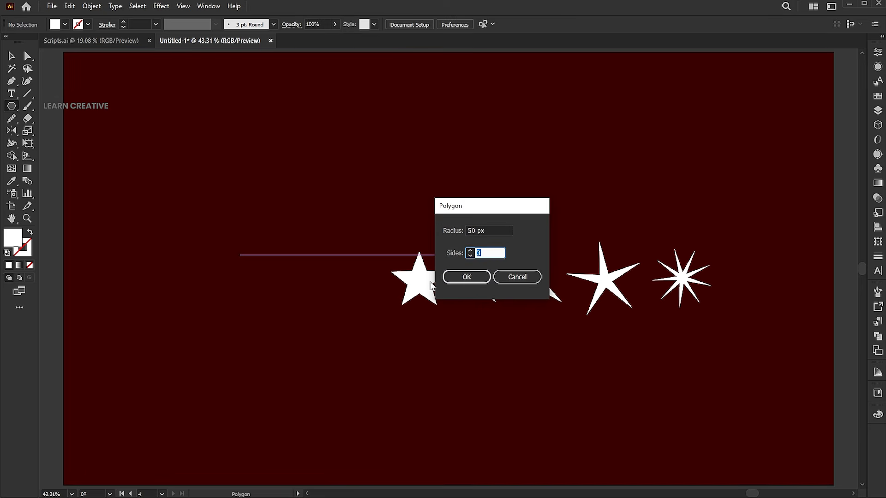
key(Return)
key(v)
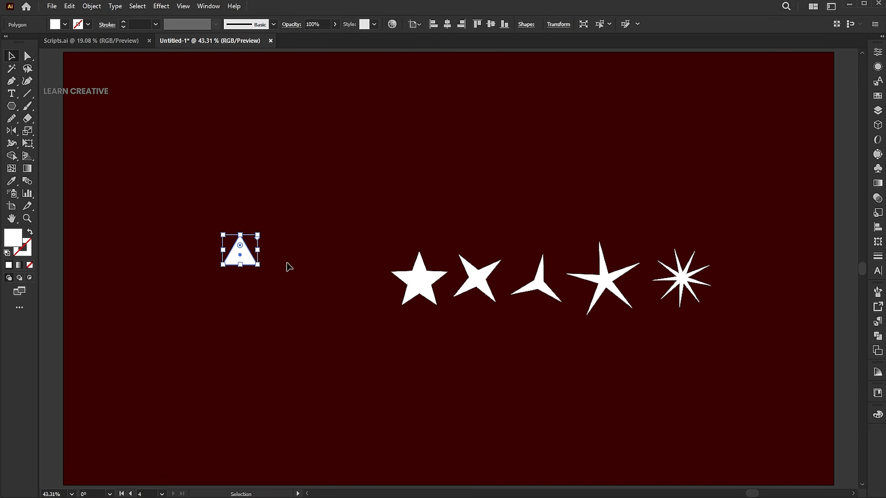
- Enlarge the triangle to match the stars' size and place it at the start of the row
drag(282, 275, 355, 276)
drag(415, 295, 378, 296)
click(357, 280)
drag(358, 282, 343, 282)
- Reposition the individual stars so the six shapes form a tidy, evenly spaced row
drag(486, 283, 477, 279)
drag(547, 279, 528, 278)
mouse_move(598, 277)
mouse_down()
mouse_move(579, 273)
mouse_move(598, 273)
mouse_up()
drag(681, 280, 660, 271)
drag(669, 228, 669, 232)
click(598, 284)
drag(663, 273, 663, 275)
- Duplicate the row of six shapes directly below and give the copy no fill and a white 7 pt inside-aligned stroke
drag(718, 221, 351, 305)
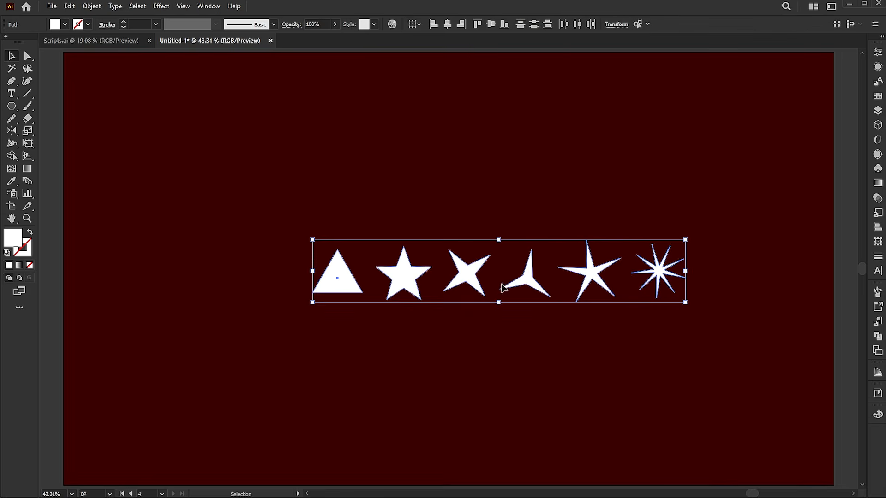
drag(472, 280, 468, 311)
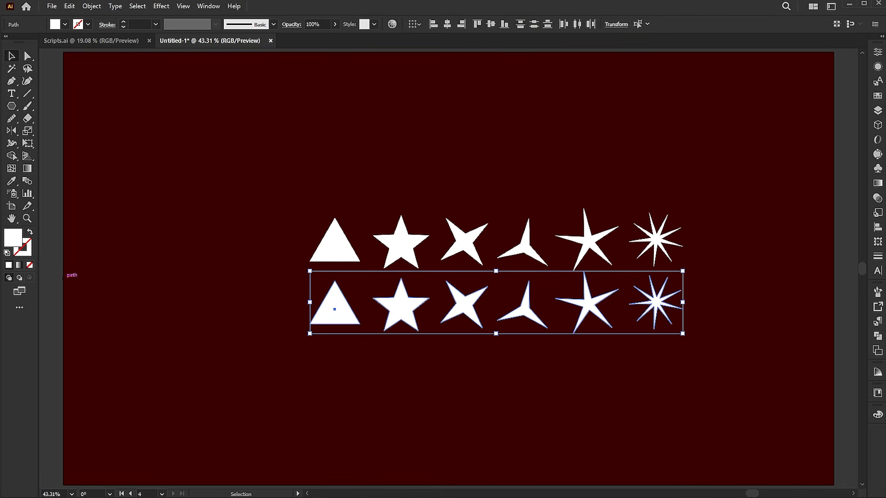
click(29, 233)
click(116, 26)
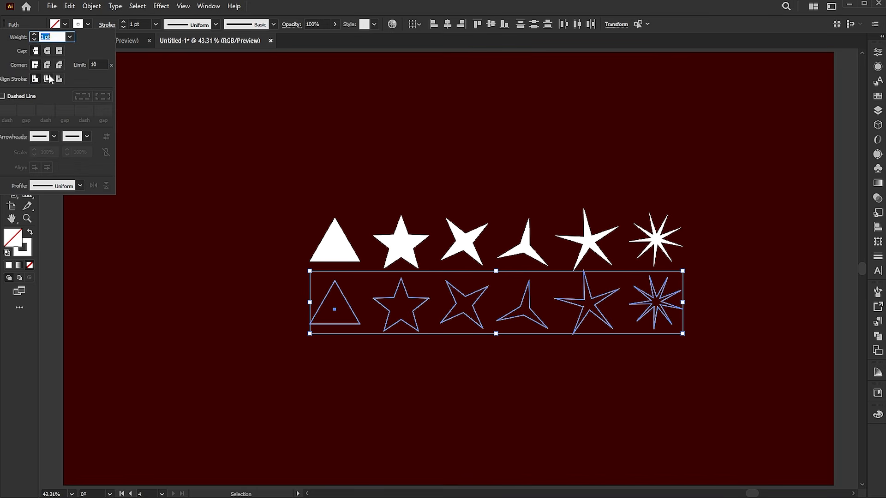
click(48, 78)
click(142, 24)
scroll(141, 24, up, 6)
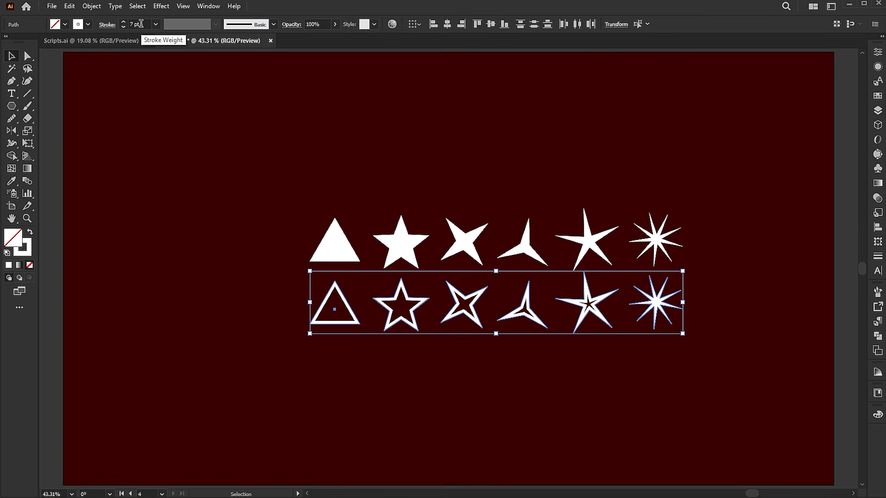
click(432, 137)
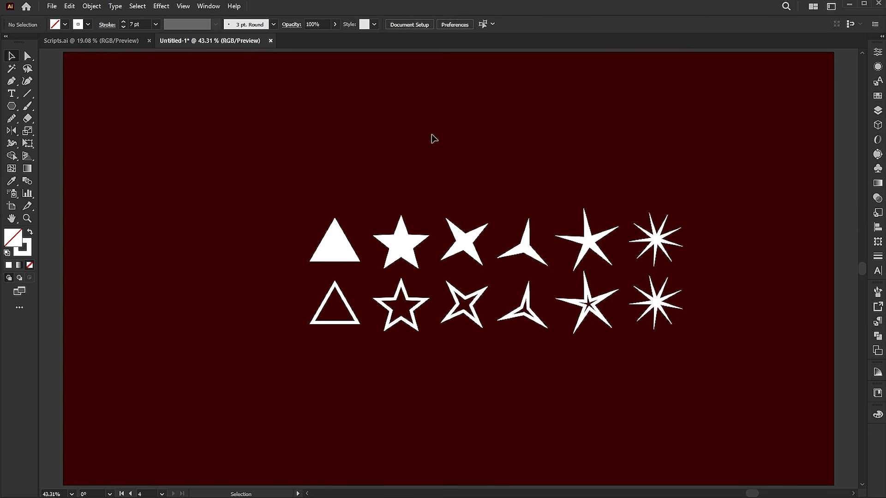
- Delete the outlined many-pointed star and centre the remaining five outlined shapes under the solid row
click(668, 309)
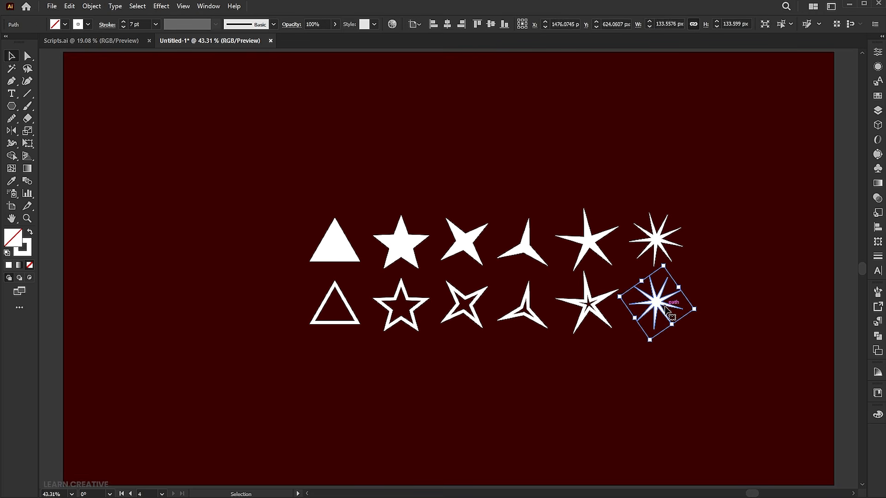
key(Delete)
drag(659, 302, 247, 335)
drag(483, 325, 513, 333)
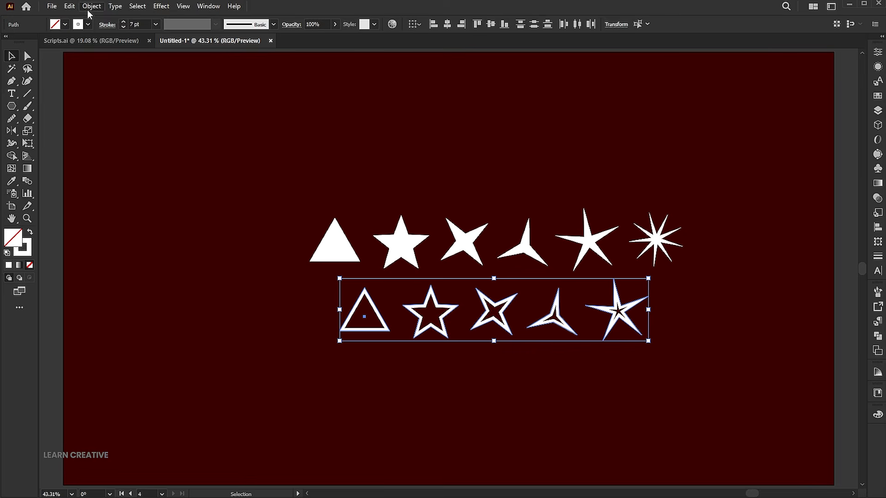
- Expand the appearance of the five outlined shapes
click(91, 6)
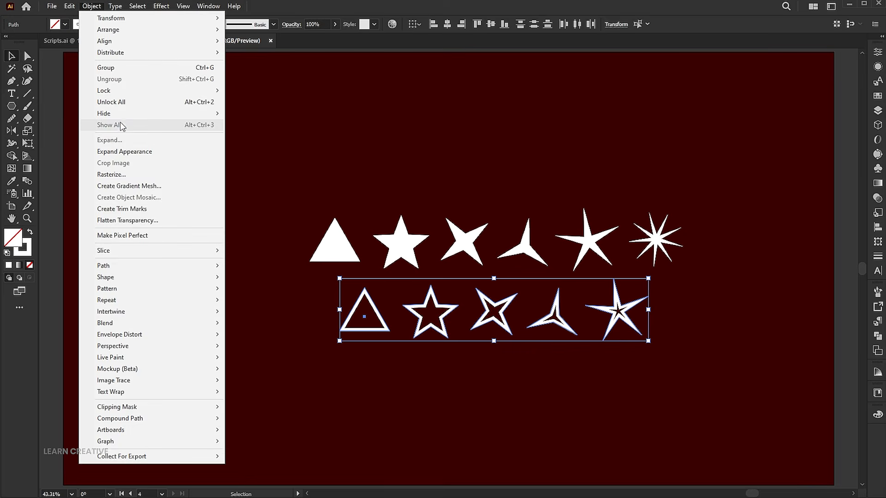
click(128, 154)
click(480, 194)
- Recolour the solid regular five-pointed, three-pointed and many-pointed stars with the orange #ED9000 swatch using the Eyedropper
scroll(504, 207, up, 3)
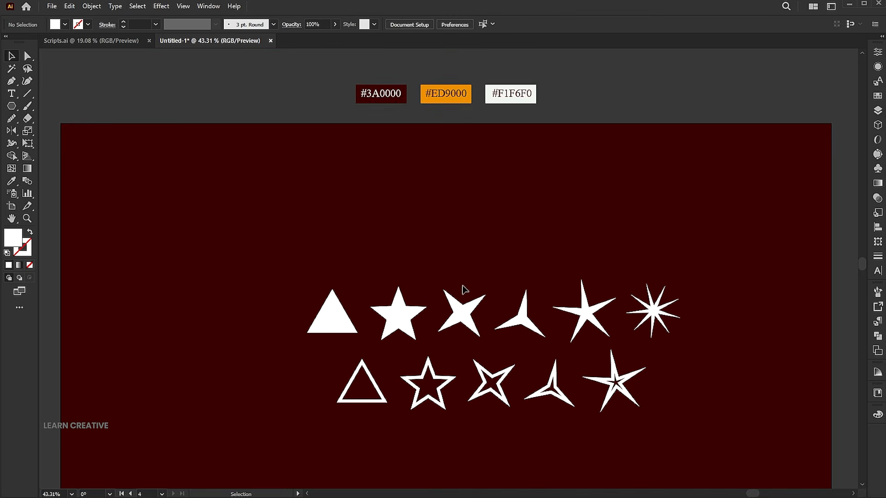
click(397, 308)
click(11, 181)
click(467, 84)
ctrl+click(521, 319)
click(412, 315)
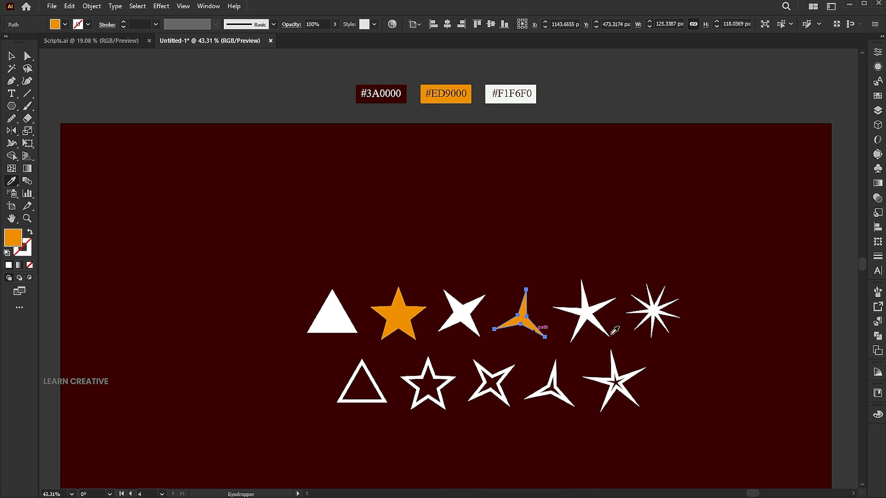
ctrl+click(655, 318)
click(520, 321)
- Recolour the outlined slender five-pointed star, four-pointed star and triangle with the orange of the solid stars
ctrl+click(629, 397)
click(654, 314)
ctrl+click(505, 401)
click(522, 318)
click(380, 400)
key(i)
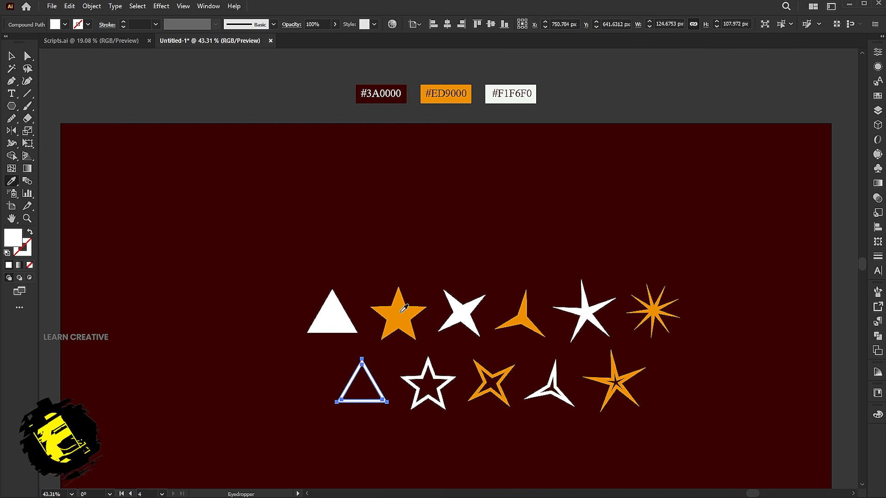
click(400, 311)
key(v)
click(462, 260)
- Group all the solid and outlined shapes, then scale the group down to about half size near the artboard's bottom centre
key(ctrl+0)
key(ctrl+0)
key(v)
drag(715, 185, 323, 369)
right_click(339, 238)
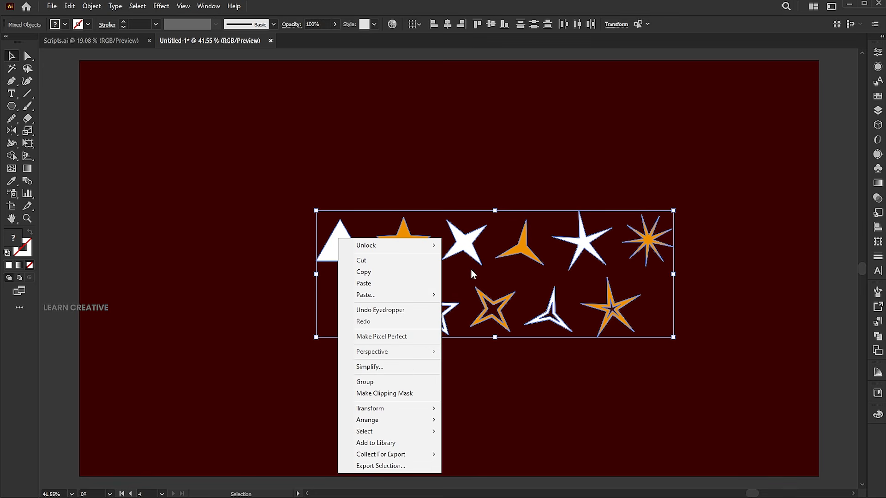
click(399, 386)
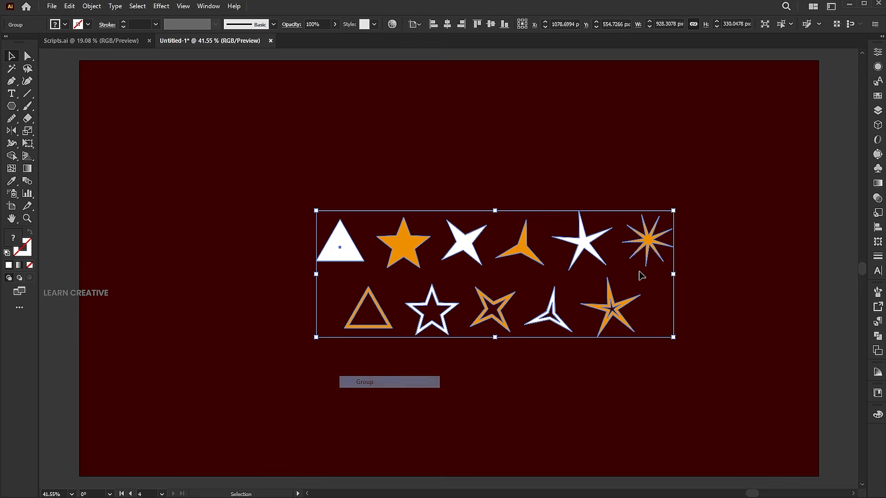
drag(674, 210, 510, 382)
click(233, 216)
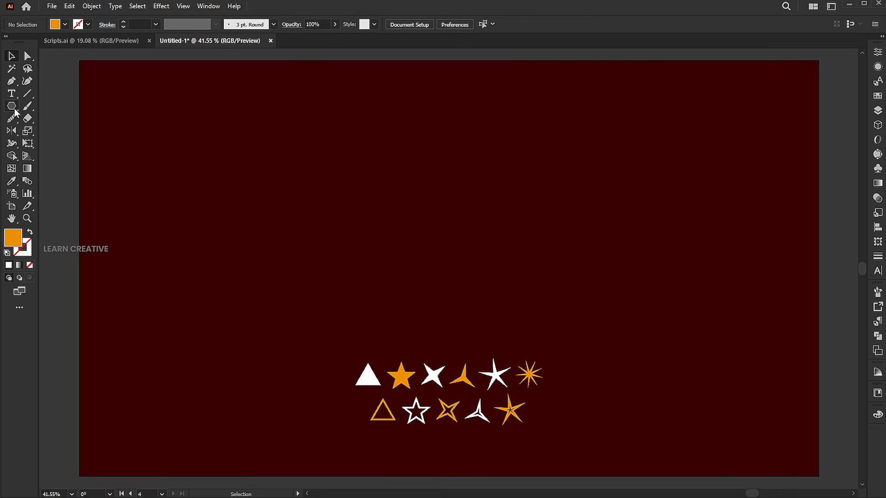
- Create an orange three-sided polygon, resize it to about 486 × 502 px and centre it horizontally above the small shapes
click(401, 233)
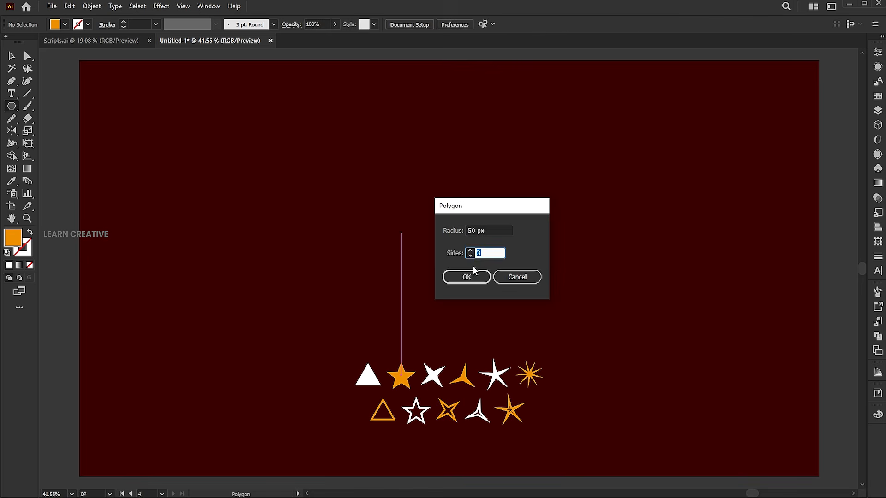
click(470, 276)
key(v)
drag(416, 245, 530, 323)
click(447, 24)
drag(485, 226, 485, 267)
drag(562, 243, 543, 243)
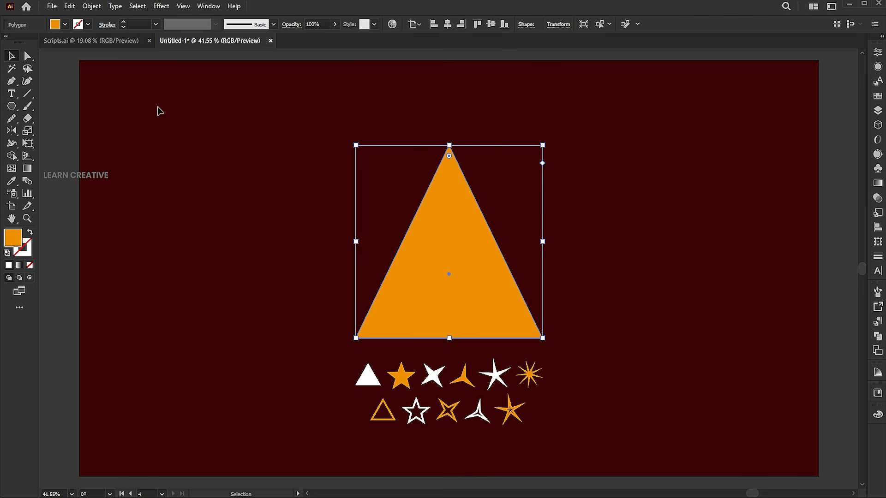
- Add an anchor point at the middle of the large triangle's base and raise it slightly
click(12, 82)
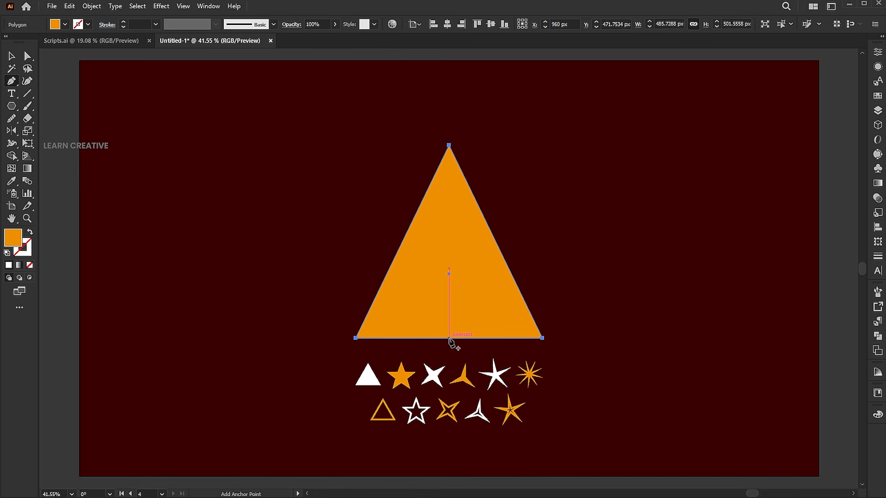
click(449, 339)
click(29, 58)
drag(449, 341, 450, 334)
click(625, 287)
- Enlarge the tree shape to about 589 × 609 px and shrink the group of small shapes to about 319 px wide
key(v)
click(483, 303)
drag(543, 340, 506, 318)
drag(552, 341, 512, 368)
click(539, 369)
- Bring the orange tree shape to the front
click(442, 212)
right_click(439, 203)
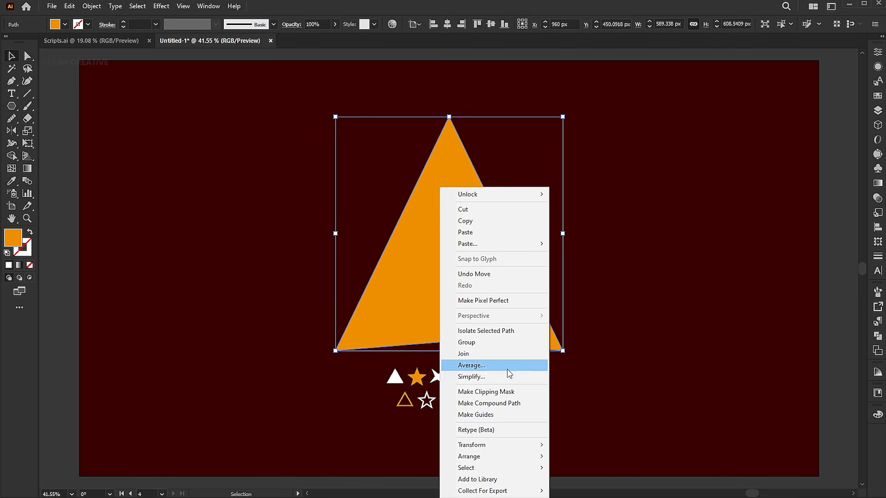
mouse_move(498, 456)
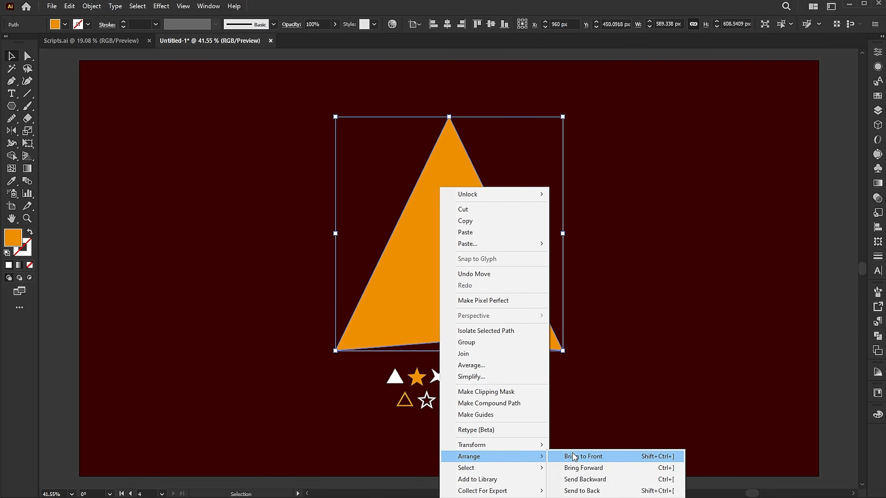
click(573, 456)
click(621, 398)
- Move the group of small shapes down and enlarge the tree shape downwards to just above it
drag(504, 381, 503, 415)
click(490, 340)
drag(449, 352, 449, 386)
- Fill the tree shape with the grouped shapes using the fillinger script: max 8, min 2, distance 0, resize value 40, random rotation
drag(564, 254, 383, 443)
click(52, 6)
mouse_move(181, 275)
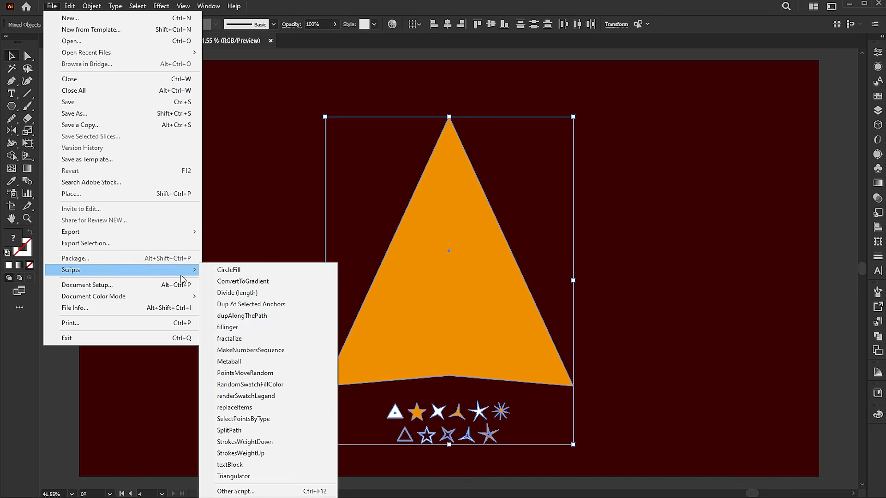
click(231, 327)
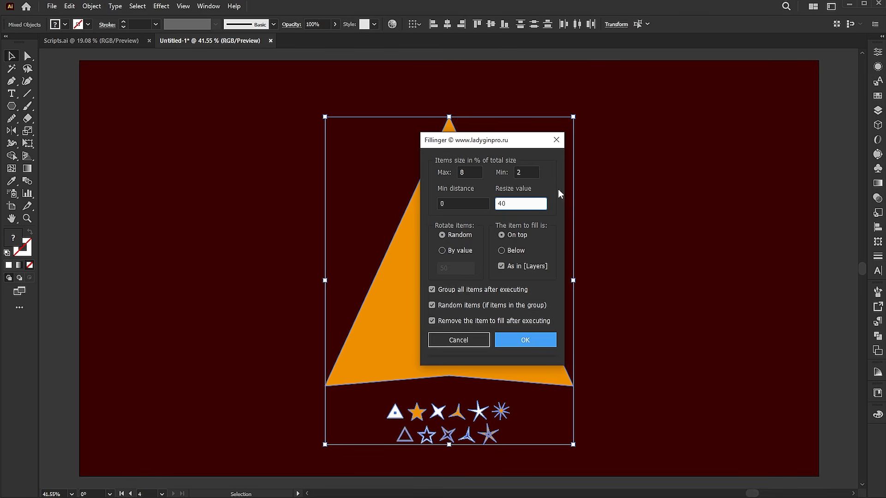
click(521, 335)
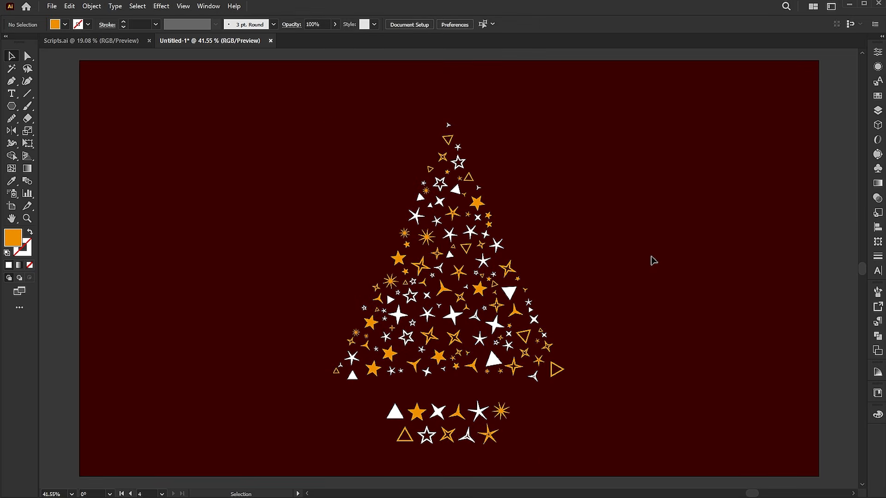
- Delete the leftover group of small source shapes below the tree and fit the artboard in the window
click(503, 412)
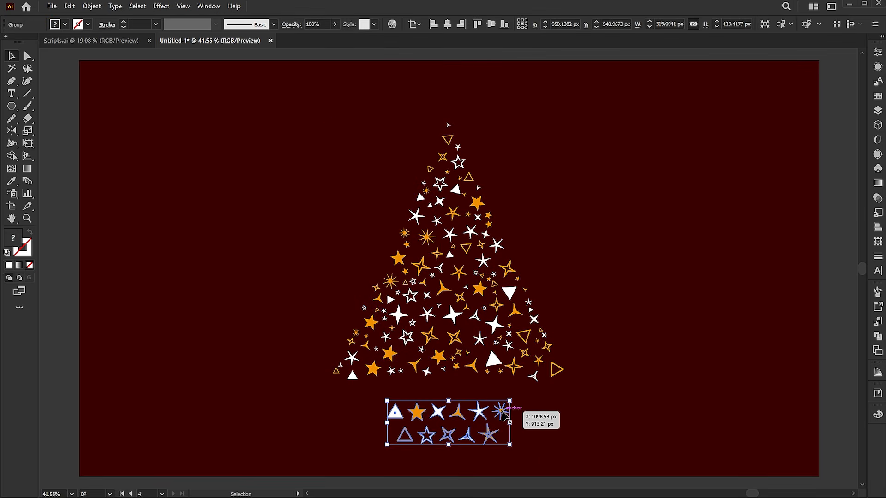
key(Delete)
key(ctrl+0)
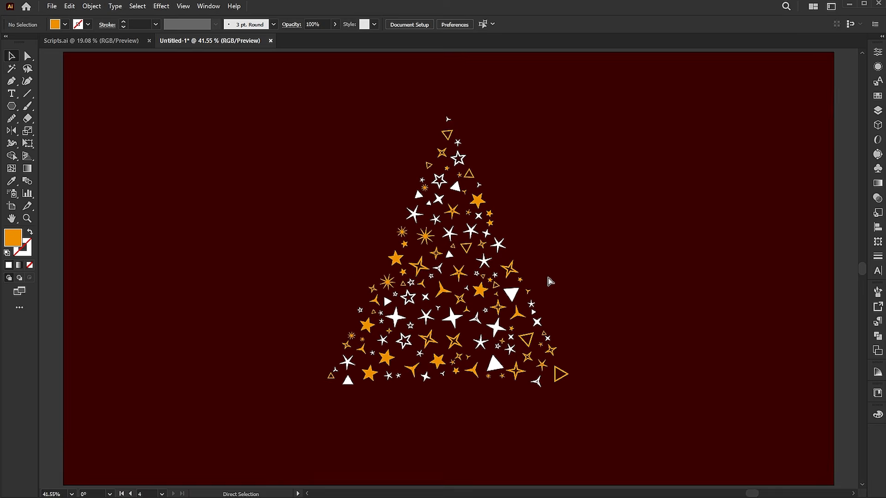
- Enlarge the filled tree group slightly and reposition it on the dark red background
click(554, 340)
drag(571, 251, 581, 253)
drag(514, 276, 514, 290)
click(619, 295)
- Duplicate one solid orange star from the tree, enlarge it to about 67 px wide and place it above the treetop
key(a)
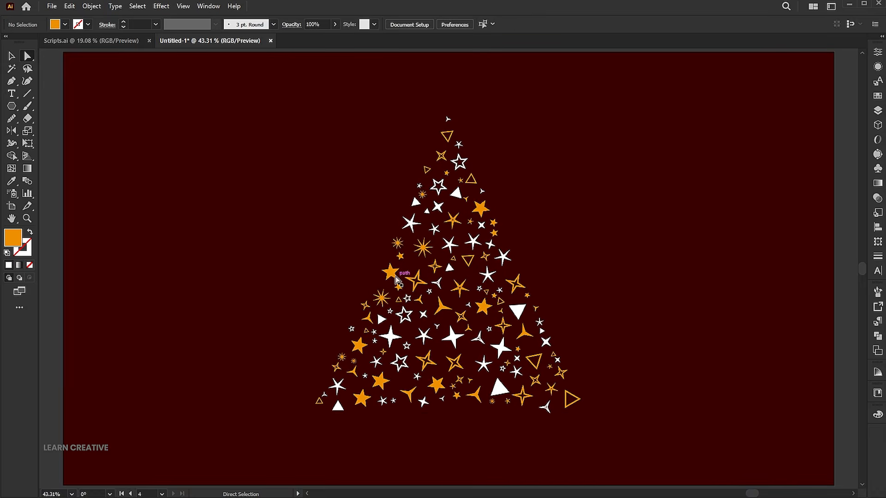
click(391, 273)
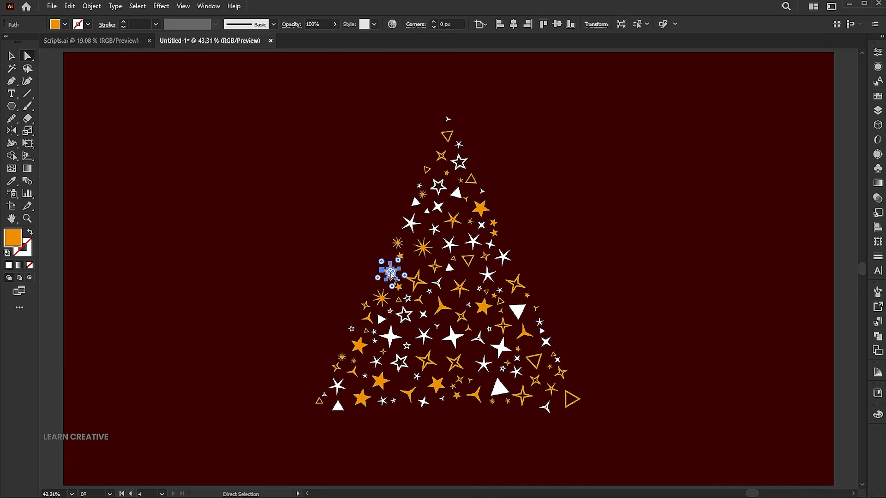
click(650, 188)
key(ctrl+v)
key(v)
drag(447, 267, 708, 174)
key(z)
key(v)
drag(502, 202, 490, 181)
- Paste a copy of the topper star in front of it and shrink the copy towards its centre to about 24 px wide
click(65, 6)
click(87, 56)
click(69, 7)
click(96, 80)
drag(596, 83, 525, 145)
- Fill the small inner star with a darker orange-brown and shrink it slightly more
double_click(13, 238)
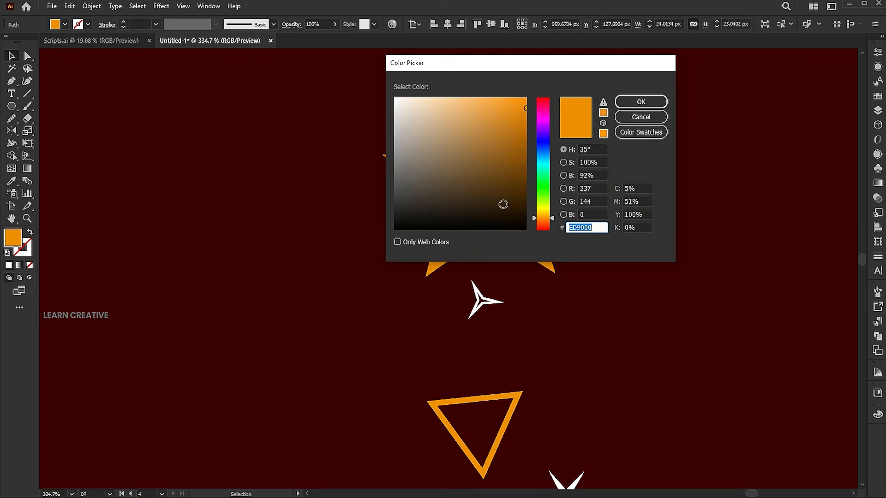
click(525, 134)
click(624, 104)
drag(525, 144, 512, 155)
- Blend the large and small topper stars and change the blend spacing for a smooth colour transition
drag(548, 115, 495, 174)
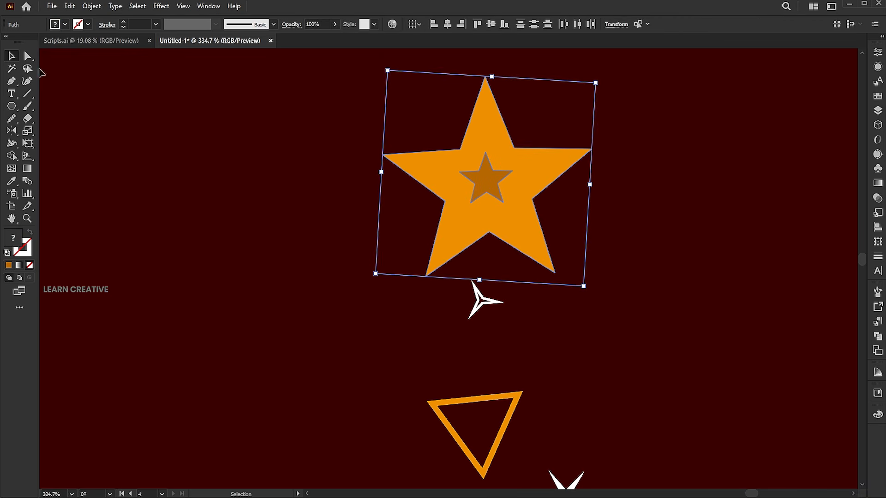
click(91, 6)
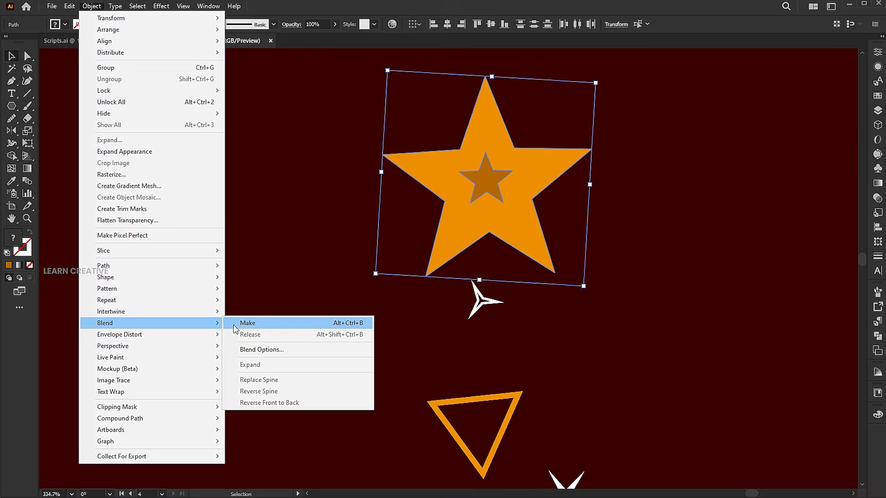
click(242, 324)
click(92, 6)
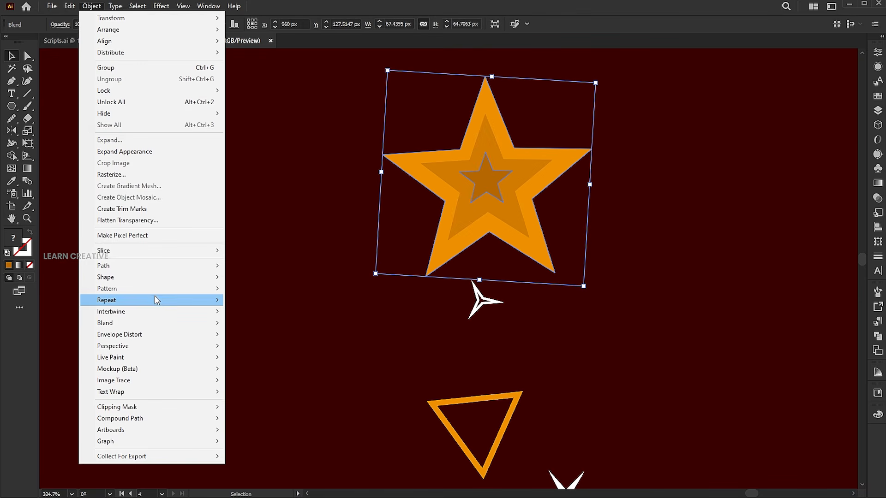
mouse_move(152, 323)
click(262, 351)
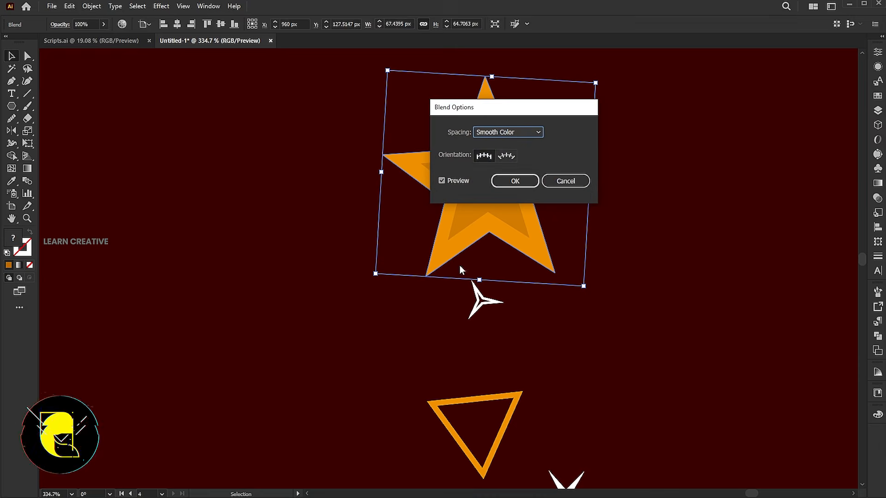
click(508, 132)
click(514, 157)
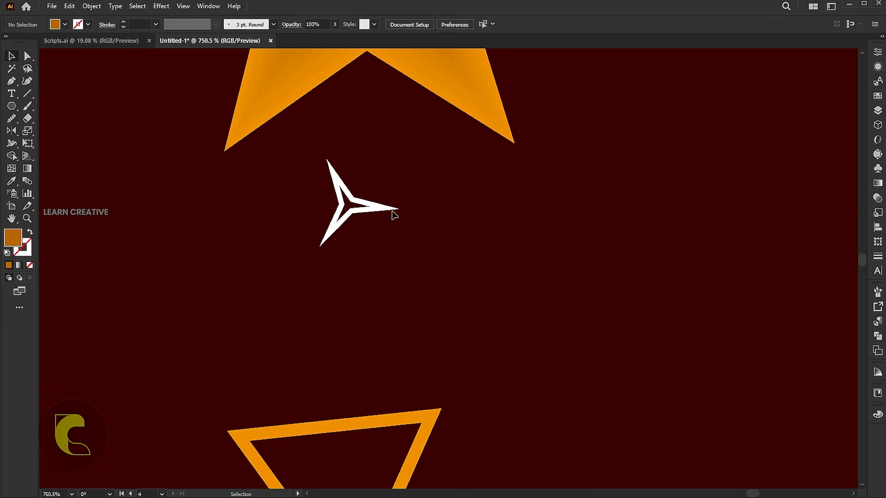
- Isolate the tree group, rotate the uppermost orange outlined triangle so it points upwards, and leave isolation
double_click(400, 216)
drag(400, 216, 414, 311)
drag(465, 385, 478, 347)
click(450, 328)
drag(404, 392, 412, 399)
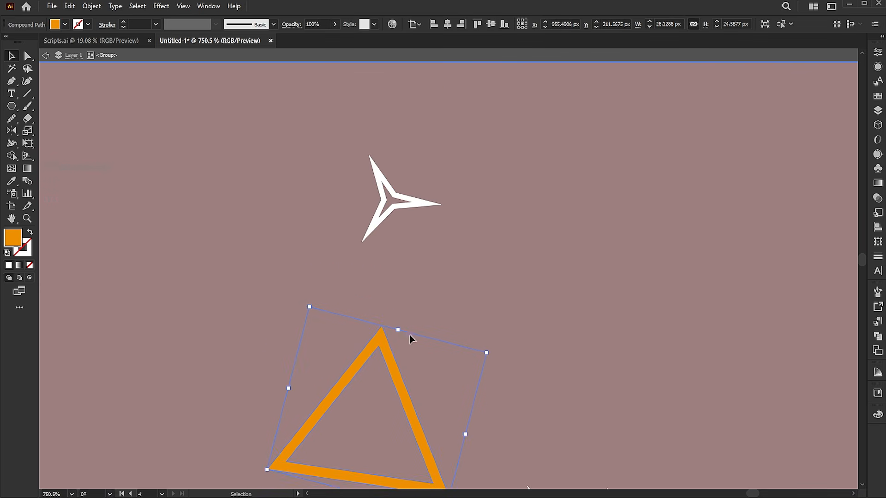
double_click(485, 332)
key(ctrl+0)
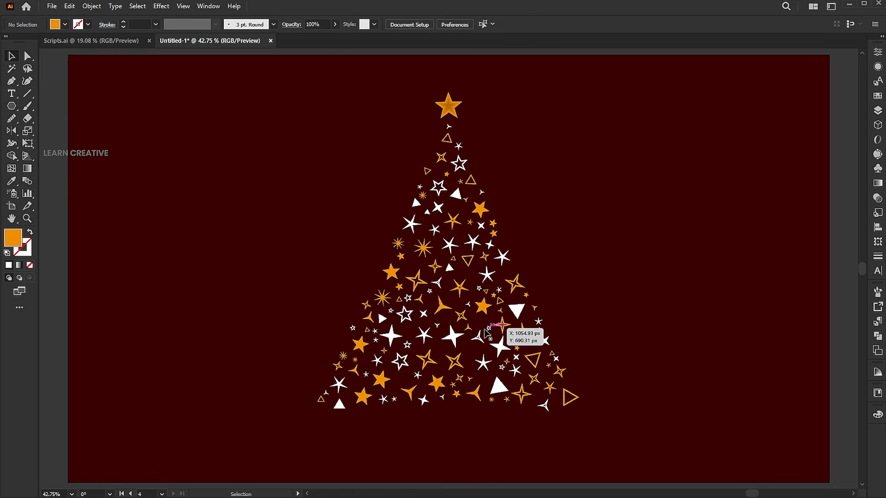
- Move the tree of small shapes straight down about 24 px and shift the star topper down to match
drag(550, 350, 550, 360)
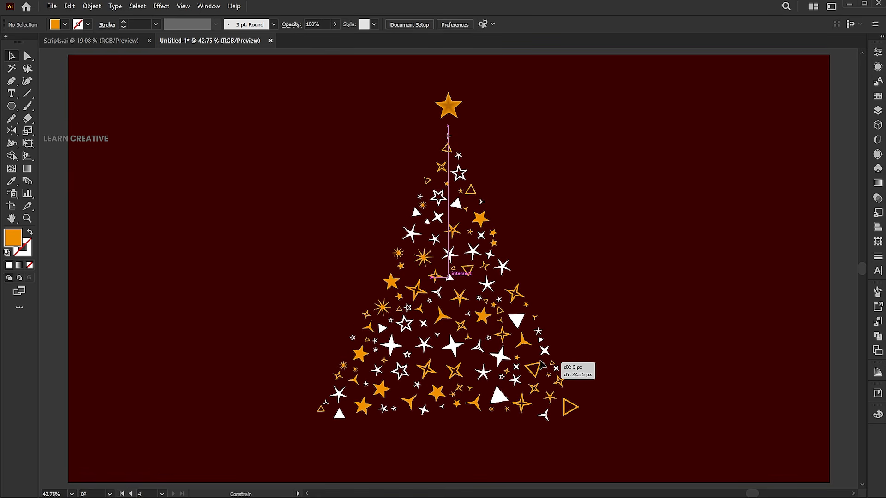
click(586, 252)
drag(455, 112, 456, 122)
click(604, 108)
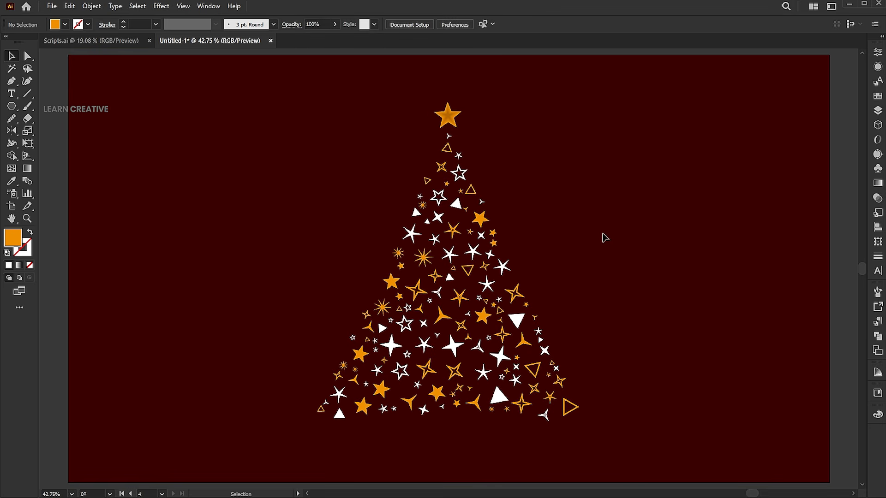
drag(606, 94, 346, 428)
click(629, 293)
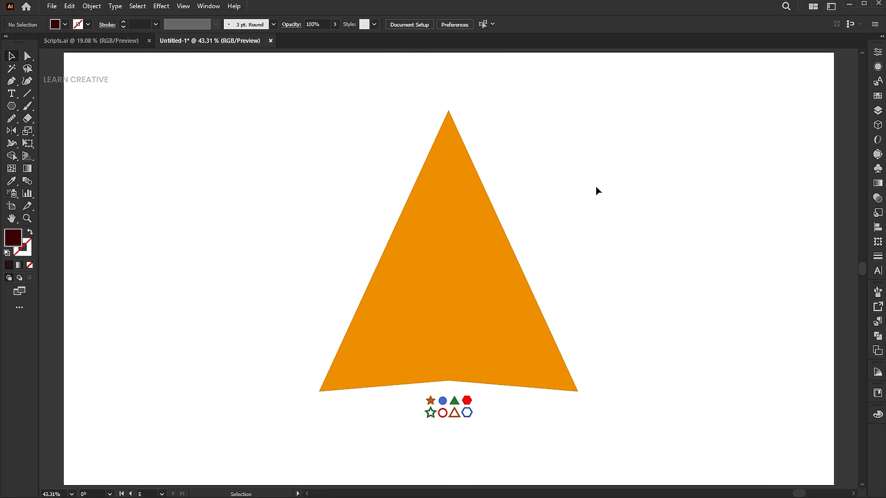
- Fill the orange tree on the white artboard with the coloured shapes using fillinger: max 8, min 2, distance 0, resize value 40, random rotation
drag(595, 446, 319, 109)
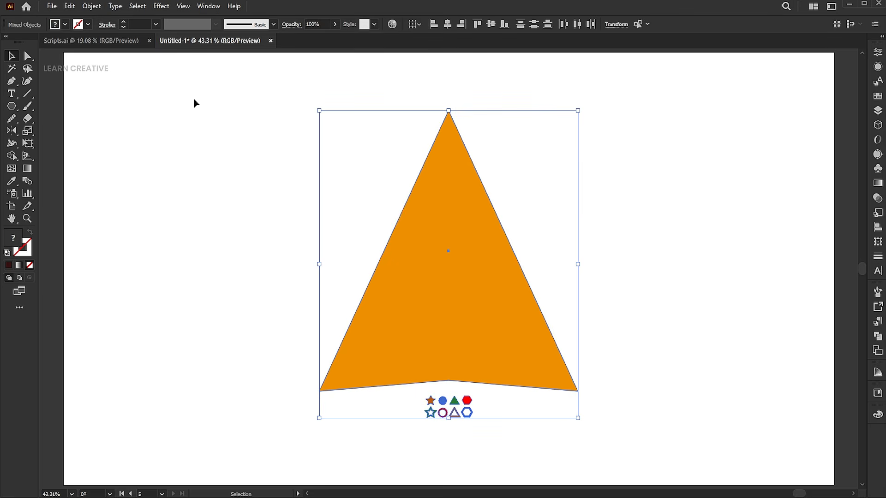
click(51, 7)
mouse_move(111, 270)
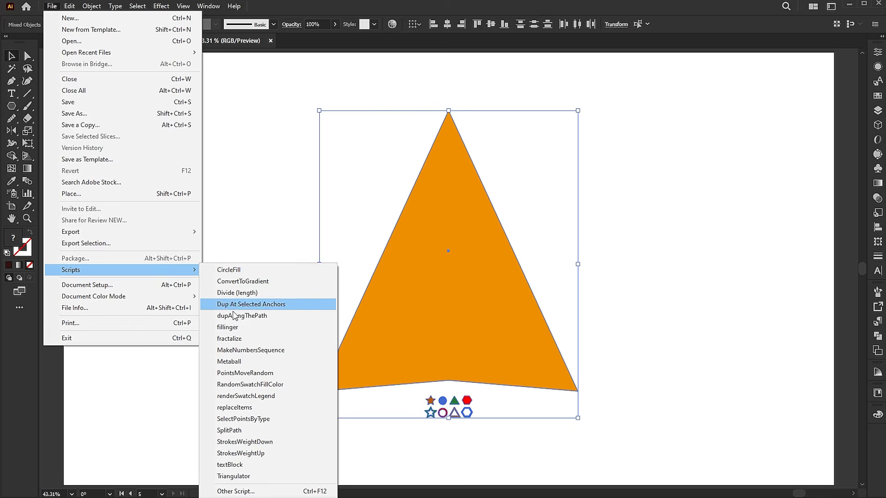
click(231, 328)
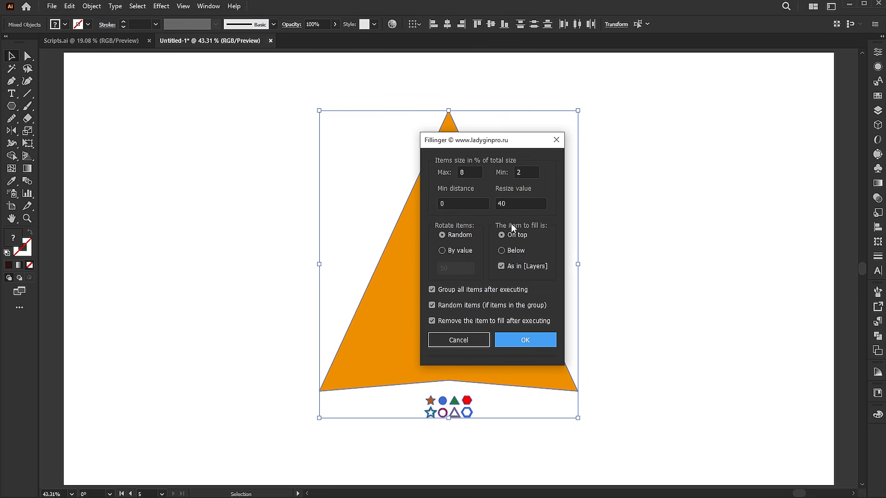
click(524, 342)
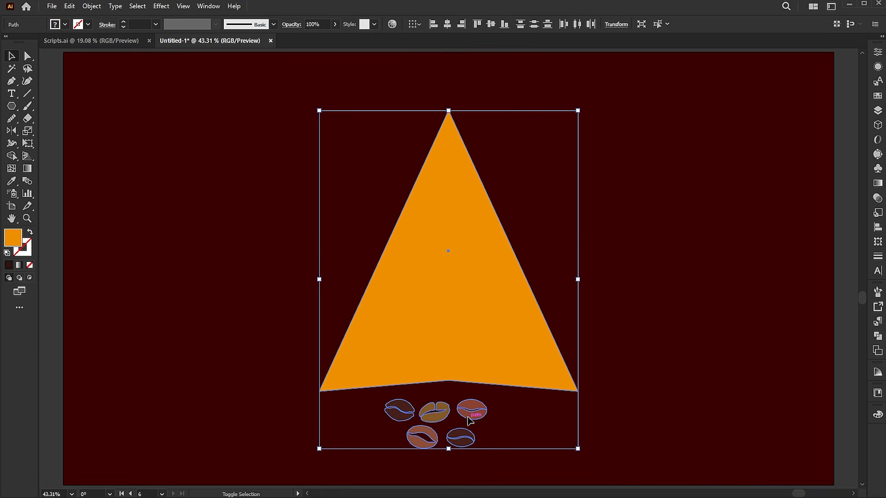
- Fill the next orange tree with the coffee beans using fillinger: max 8, min 2, distance 0, resize value 35, random rotation
click(53, 6)
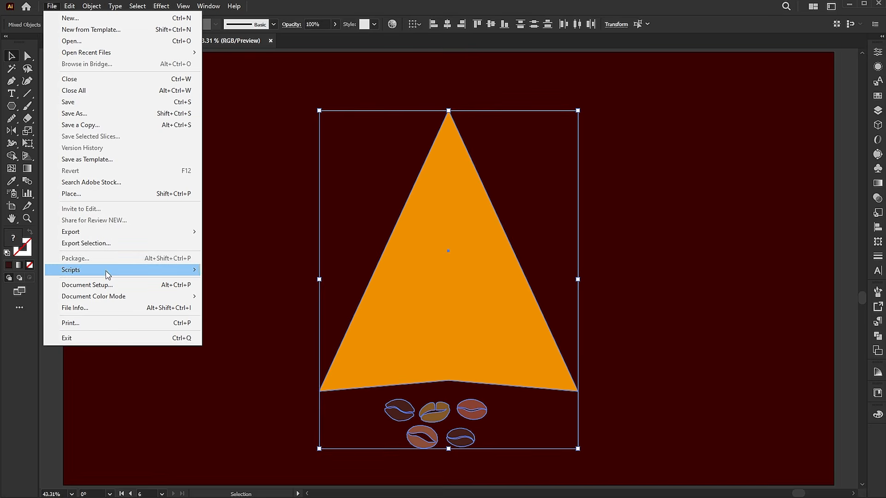
mouse_move(109, 271)
click(252, 328)
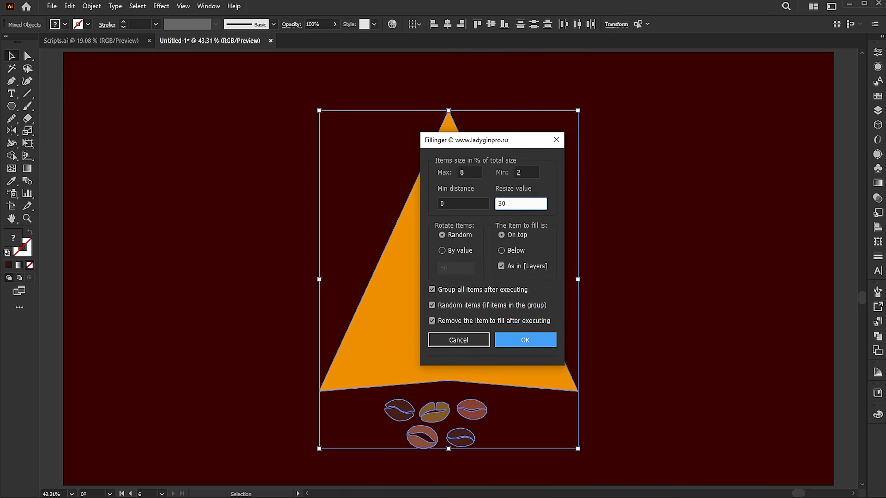
click(526, 341)
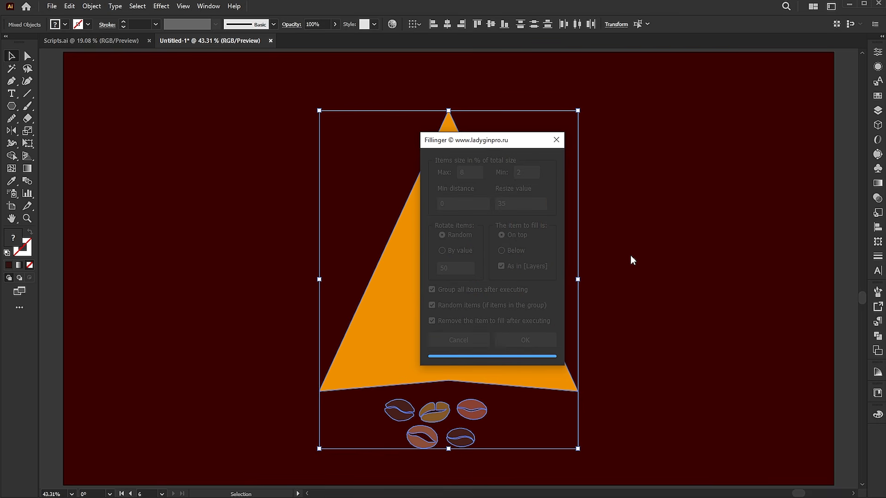
- Delete the dark red background rectangle behind the coffee bean tree
click(628, 236)
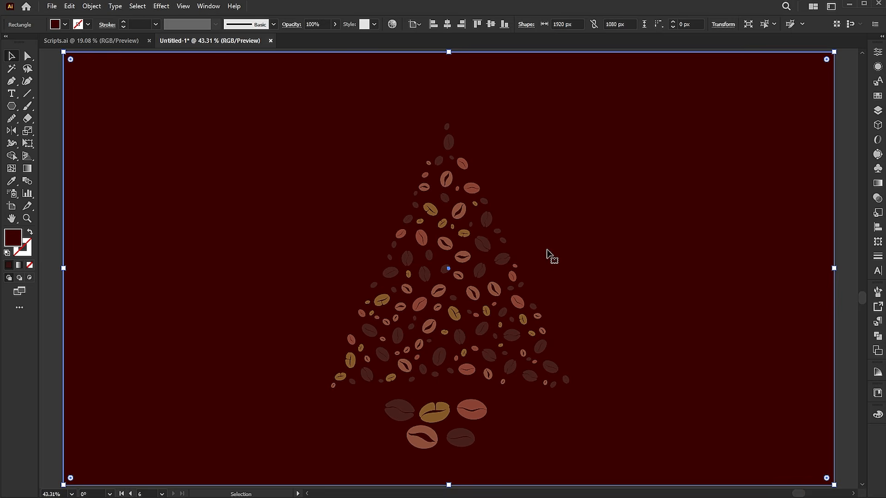
scroll(543, 263, up, 1)
key(Delete)
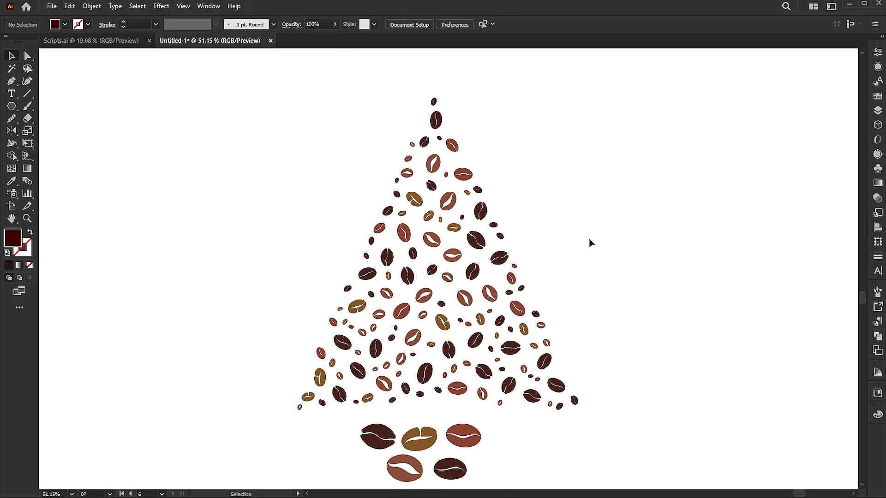